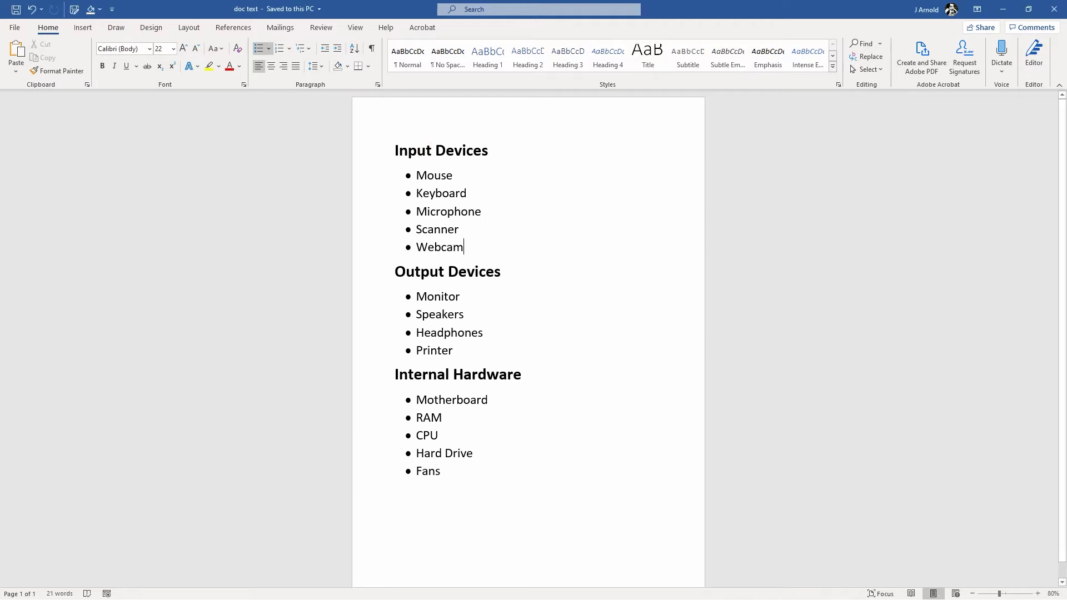
Select the Input Devices, Output Devices and Internal Hardware headings together and apply Heading 1.
left_click(382, 150)
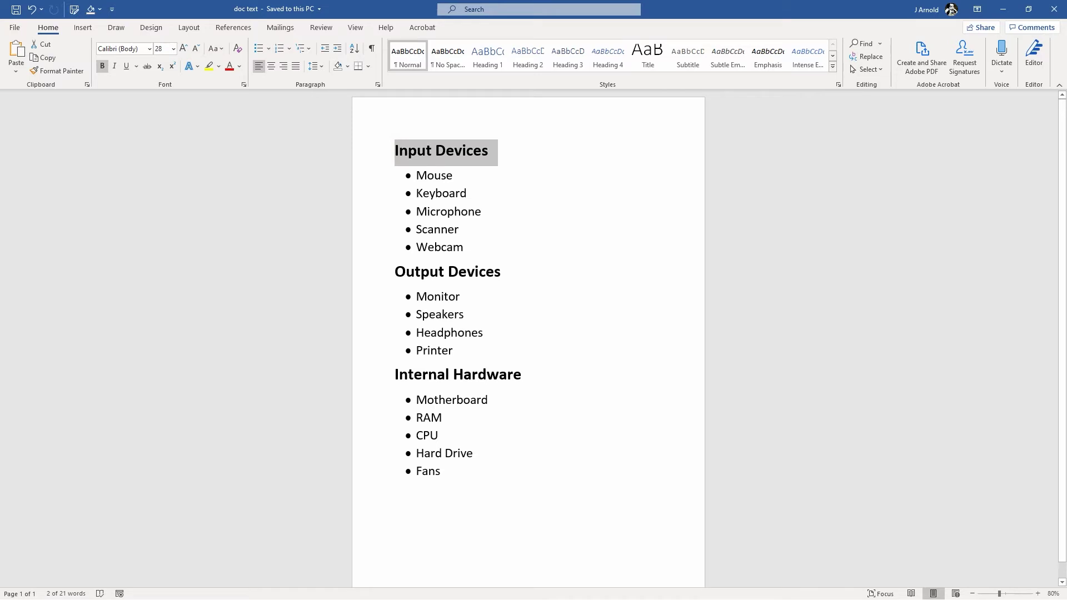
left_click(367, 272, "ctrl")
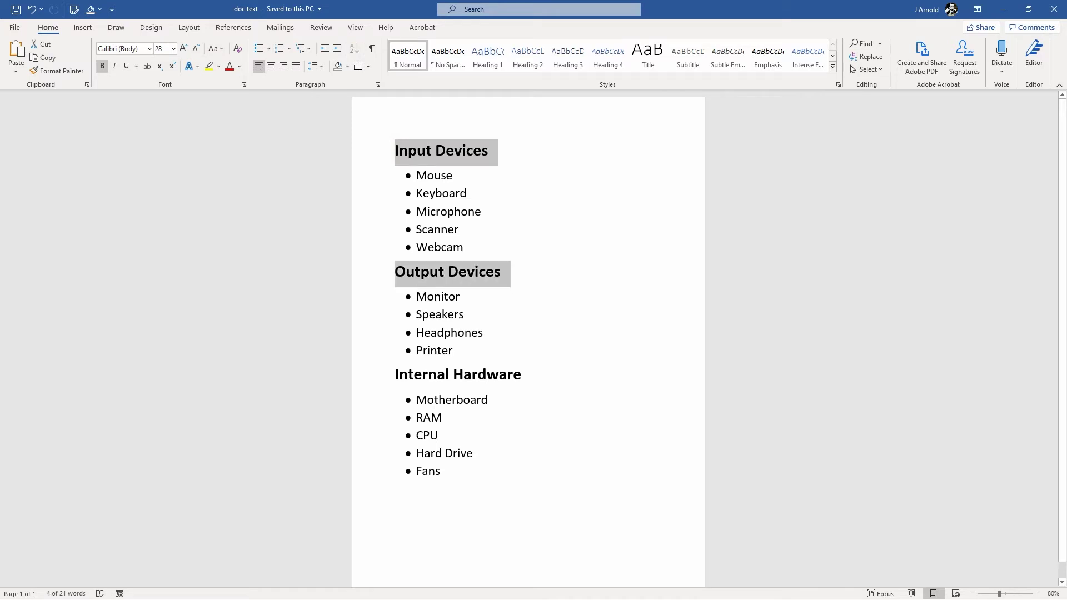
left_click(371, 377, "ctrl")
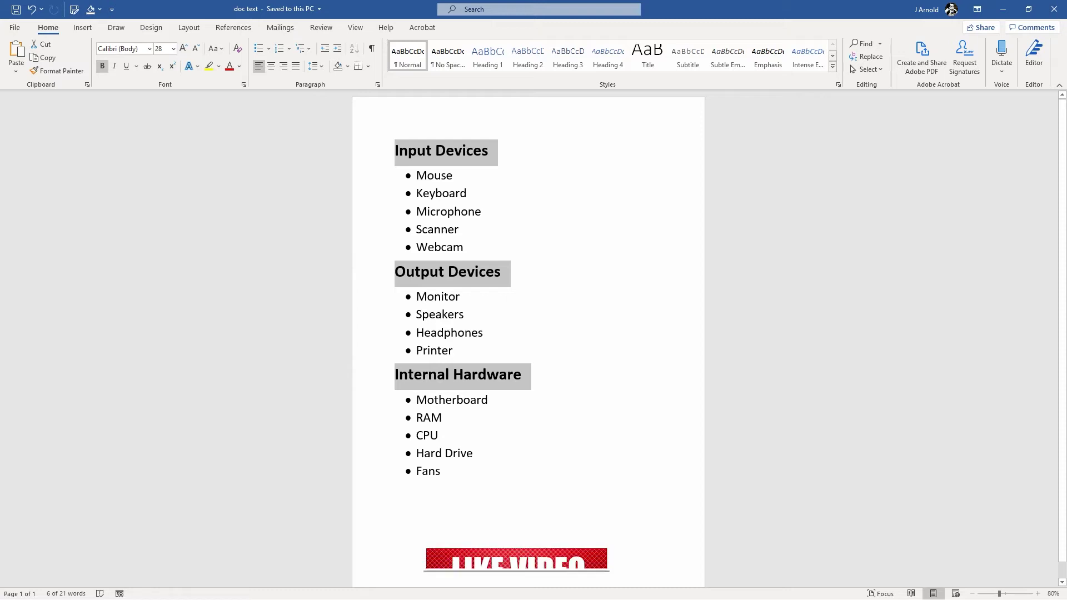
key("ctrl+shift+p")
mouse_move(585, 22)
left_mouse_down()
mouse_move(389, 72)
mouse_move(667, 69)
mouse_move(590, 23)
left_mouse_up()
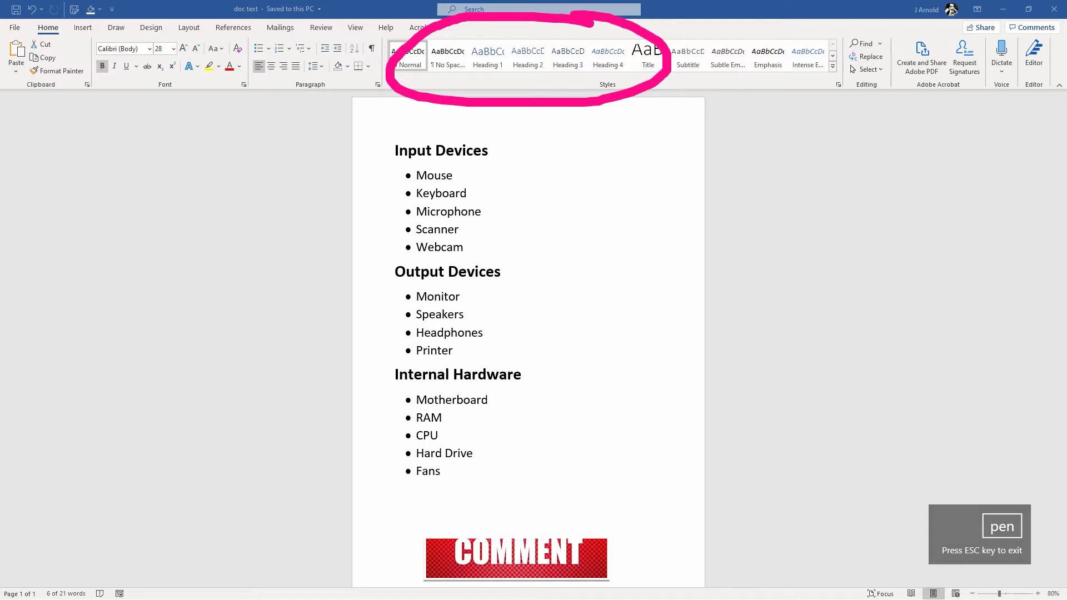
key("Escape")
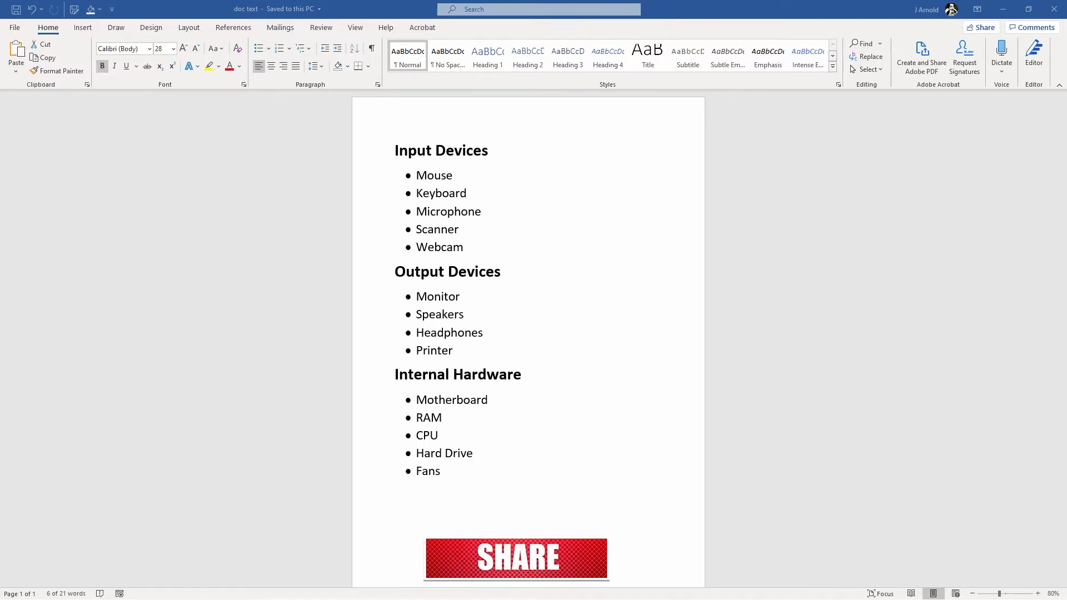
left_click_drag(487, 71, 580, 174)
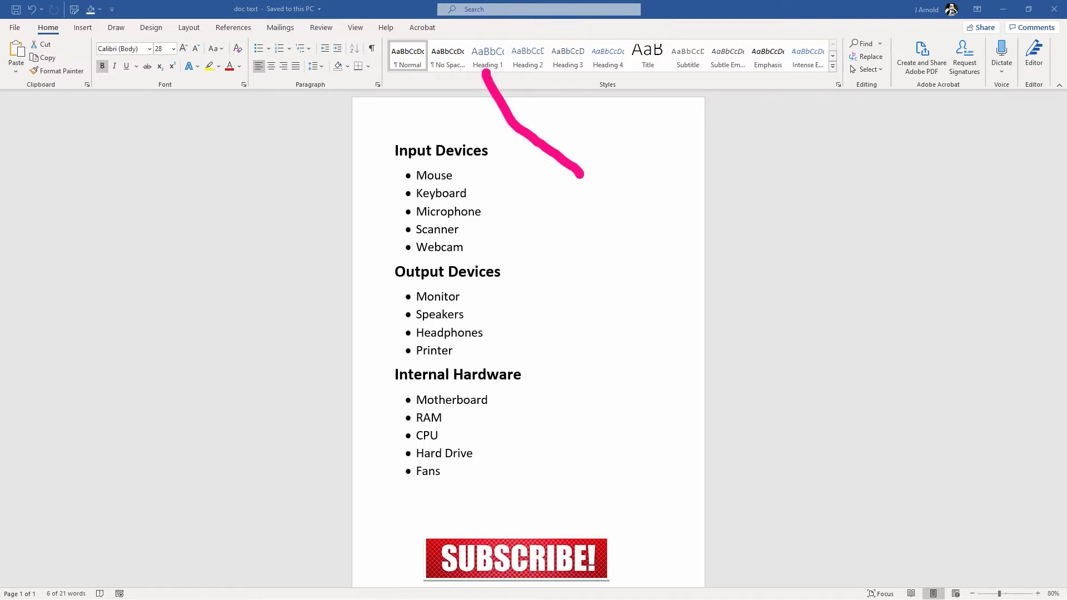
key("Escape")
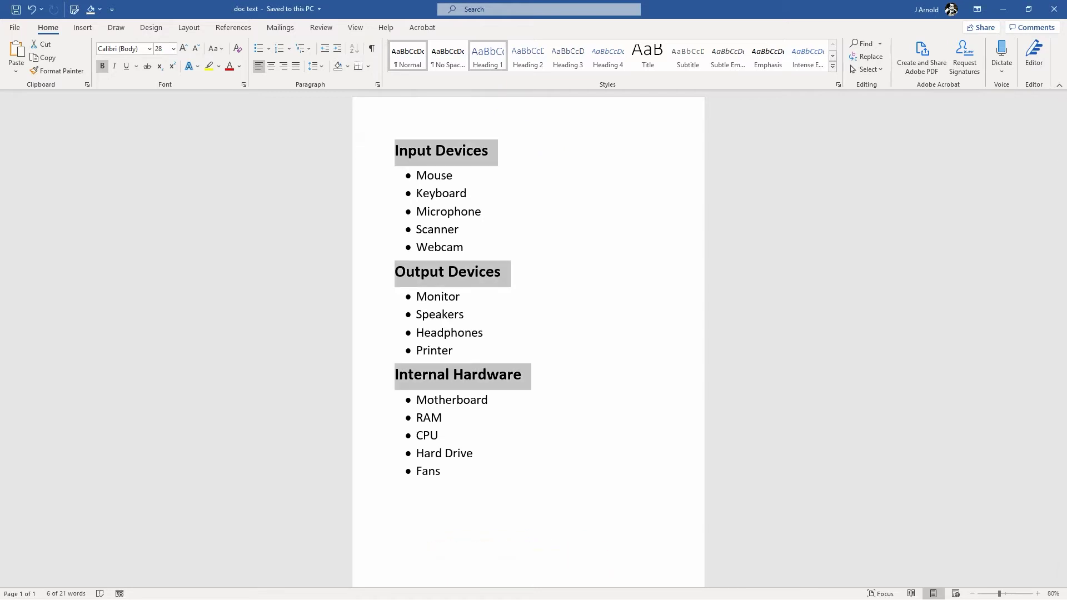
left_click(487, 56)
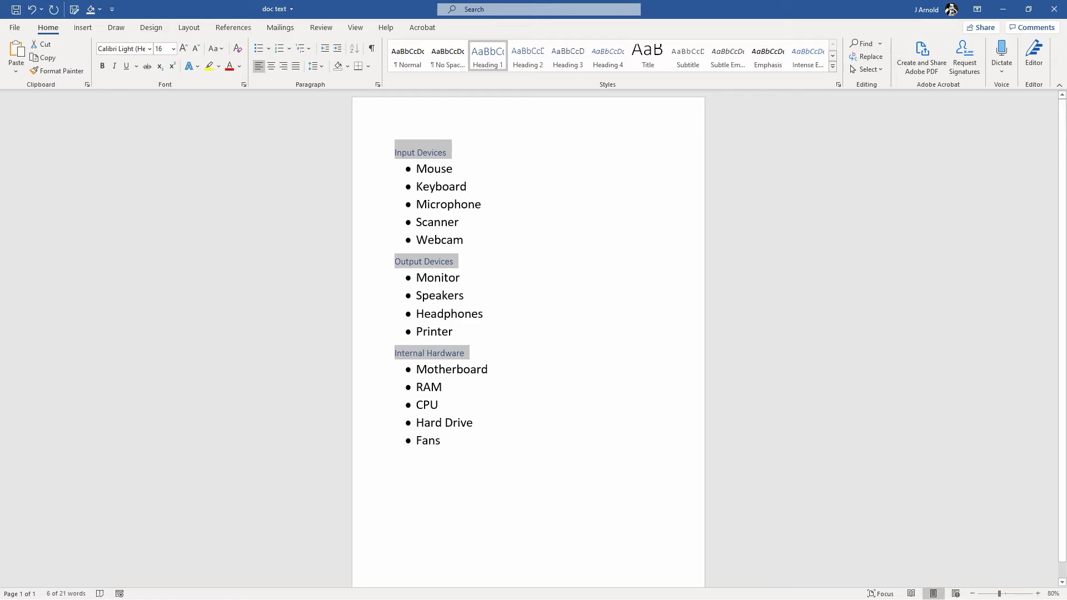
left_click(504, 198)
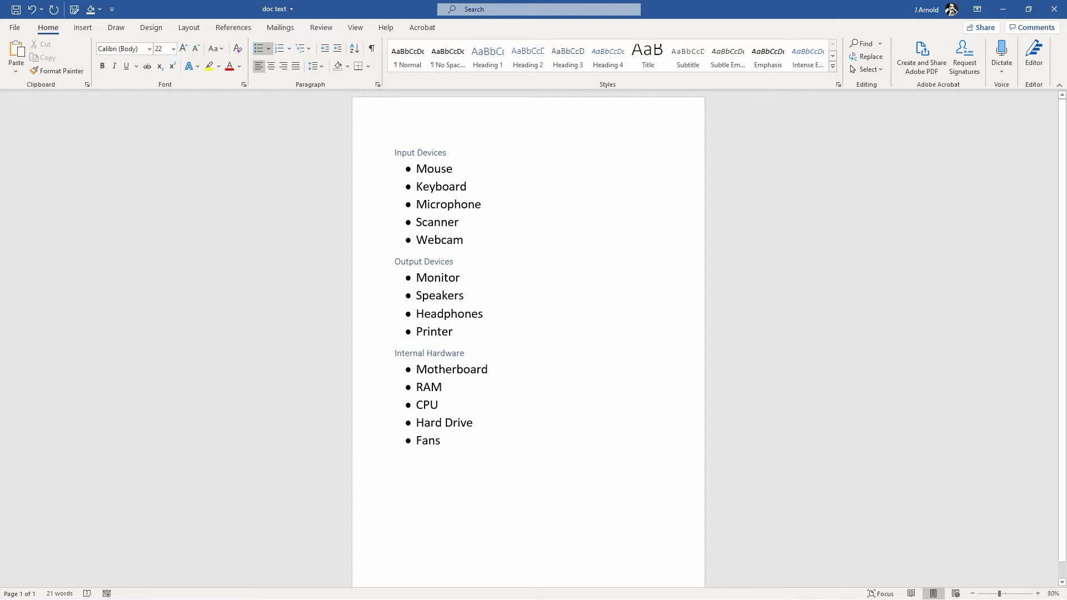
Apply Heading 2 to items Mouse–Webcam, Monitor–Printer and Motherboard–Fans, then save the document.
left_click_drag(378, 169, 379, 240)
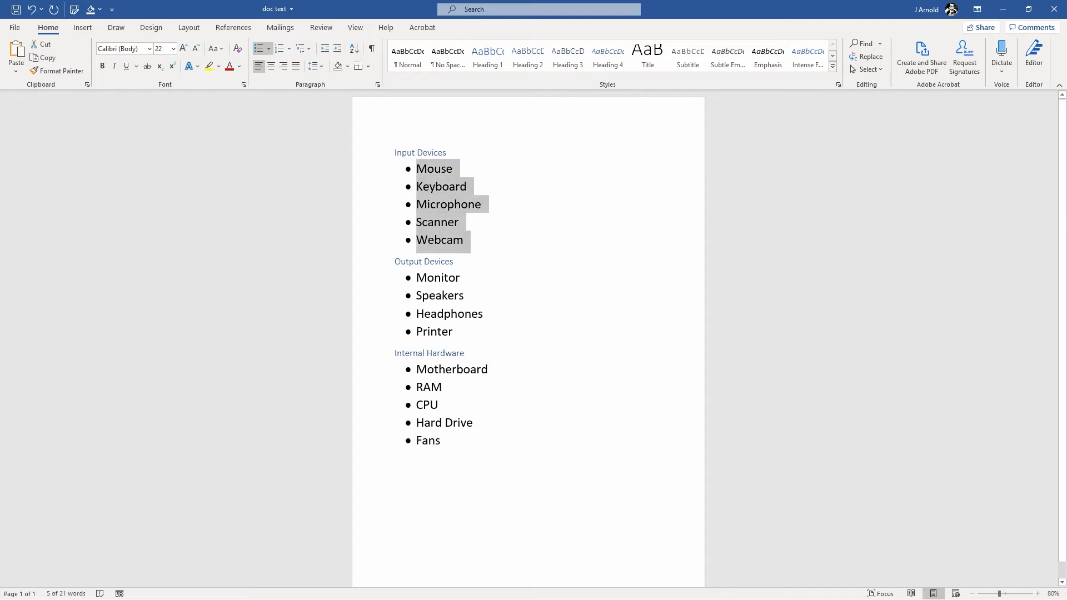
left_click_drag(371, 277, 372, 331)
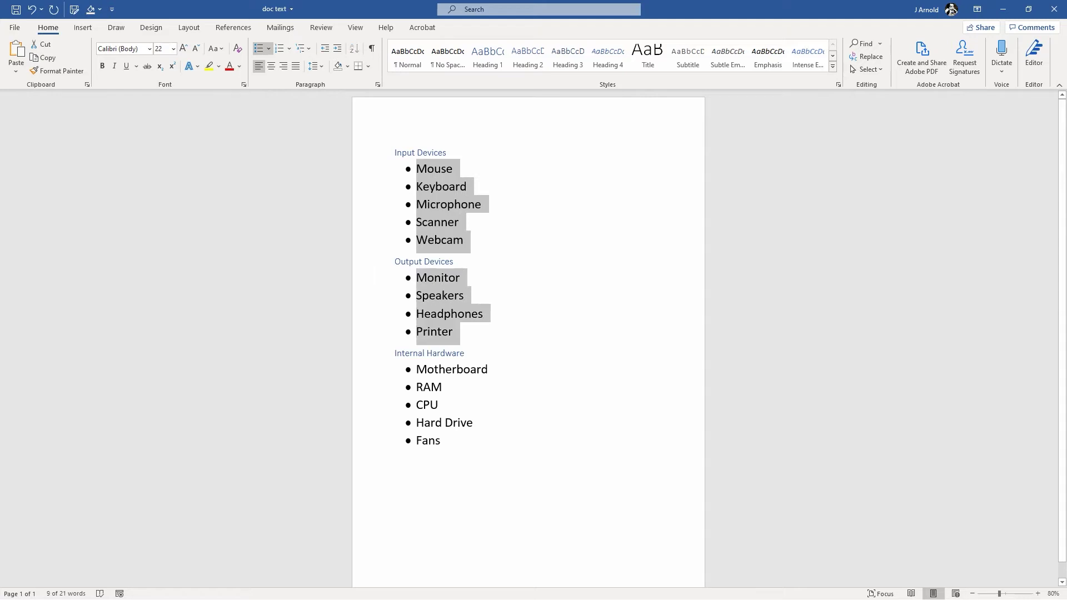
left_click_drag(382, 369, 382, 441)
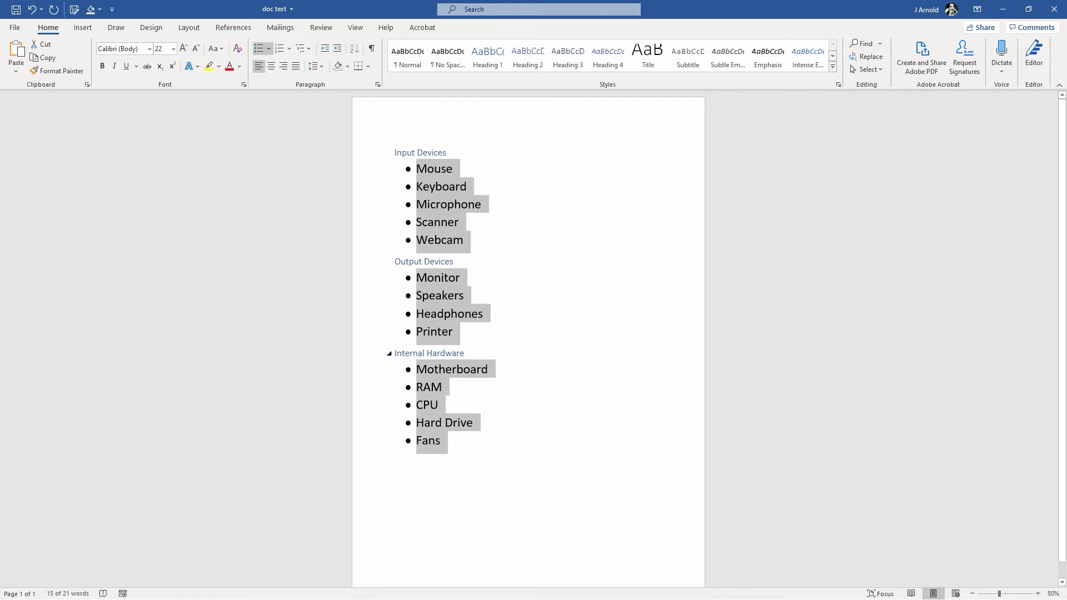
key("ctrl+2")
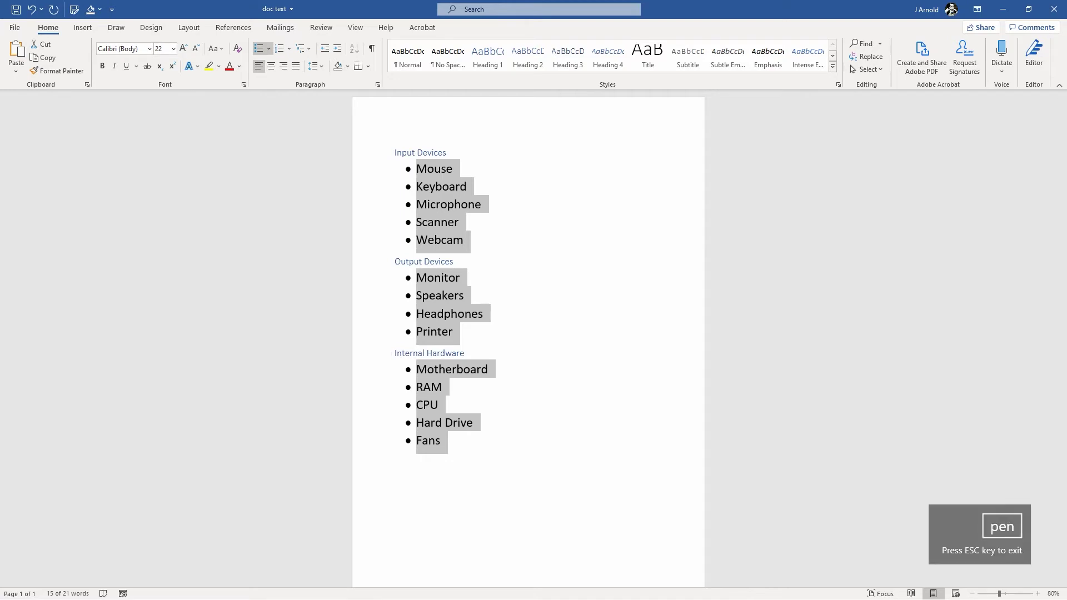
mouse_move(532, 29)
left_mouse_down()
mouse_move(483, 37)
mouse_move(567, 70)
mouse_move(540, 28)
left_mouse_up()
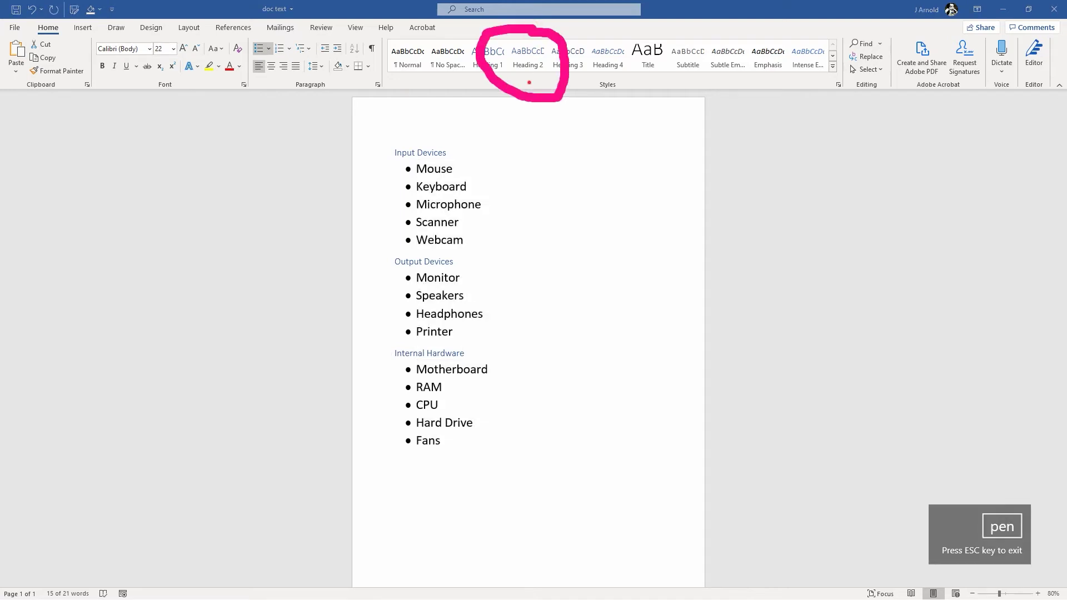
left_click_drag(529, 82, 524, 167)
key("Escape")
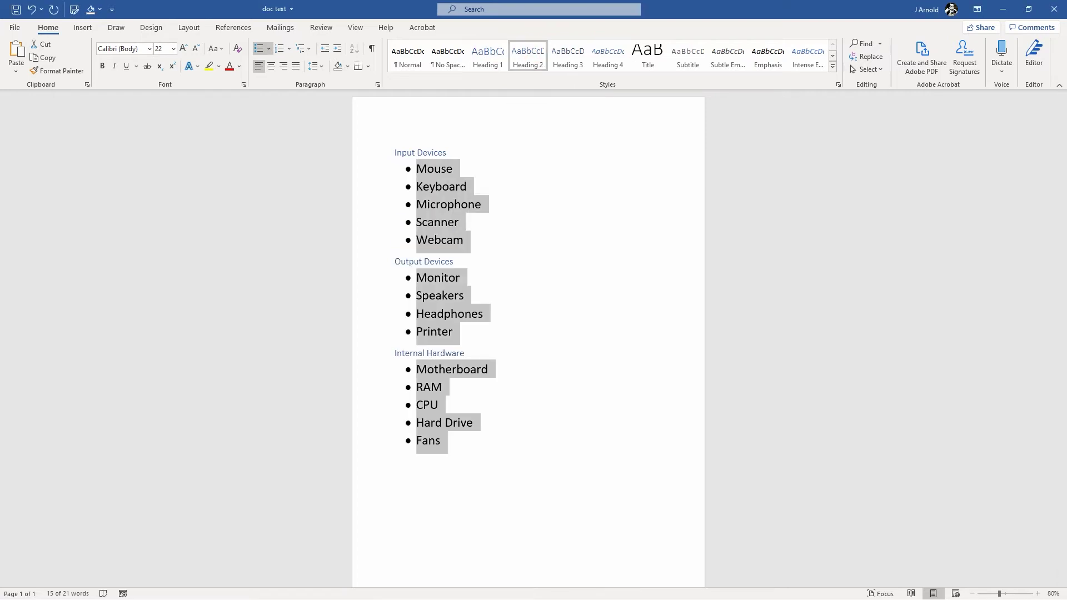
left_click(527, 56)
left_click(547, 178)
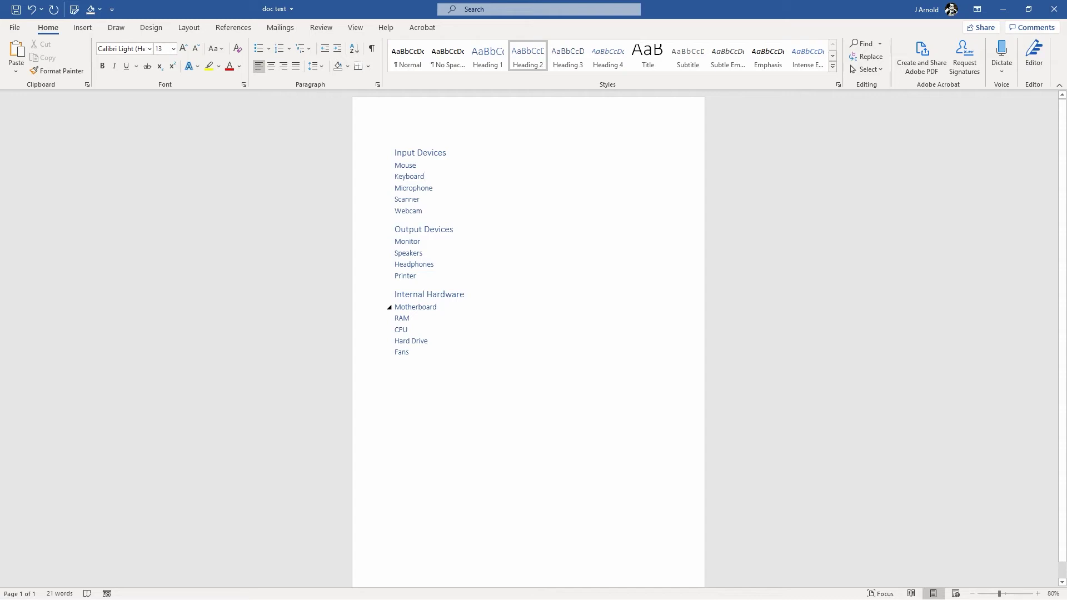
key("ctrl+s")
Switch to the blank PowerPoint presentation and delete its empty first slide.
key("alt+F4")
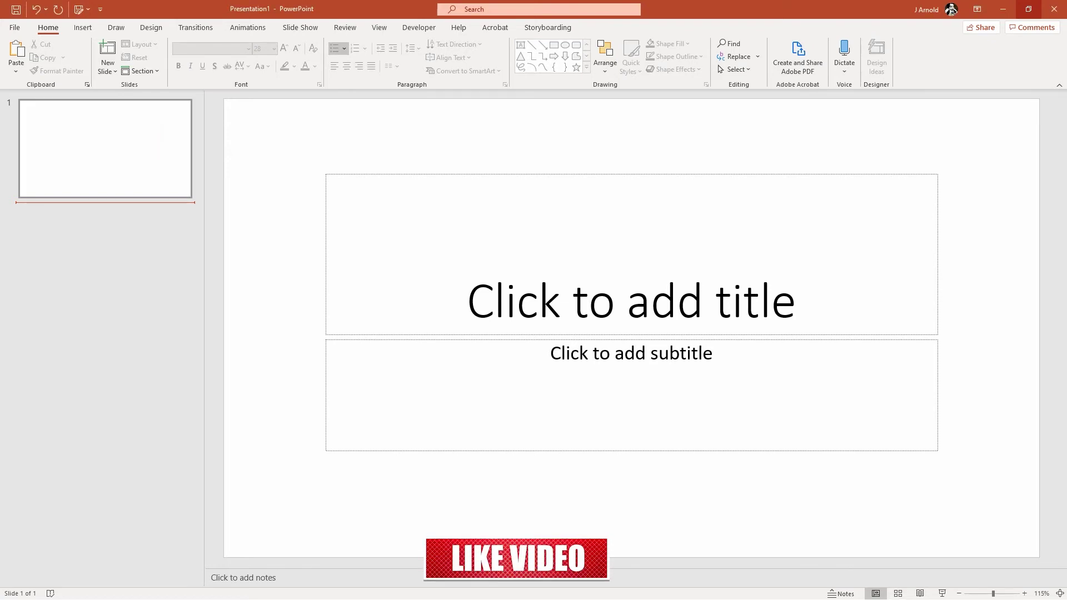
left_click(98, 143)
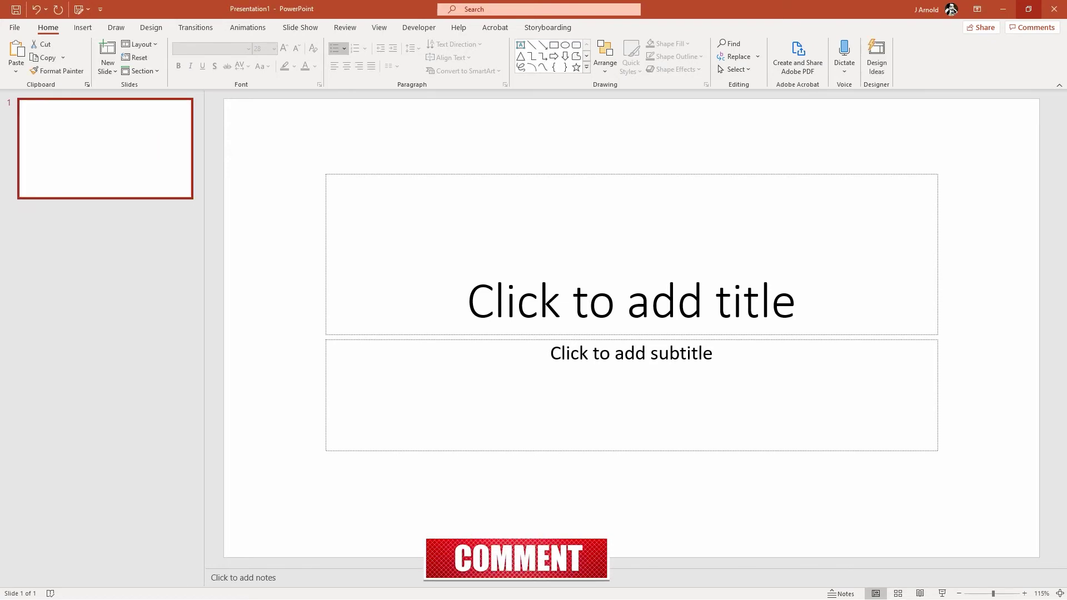
key("Delete")
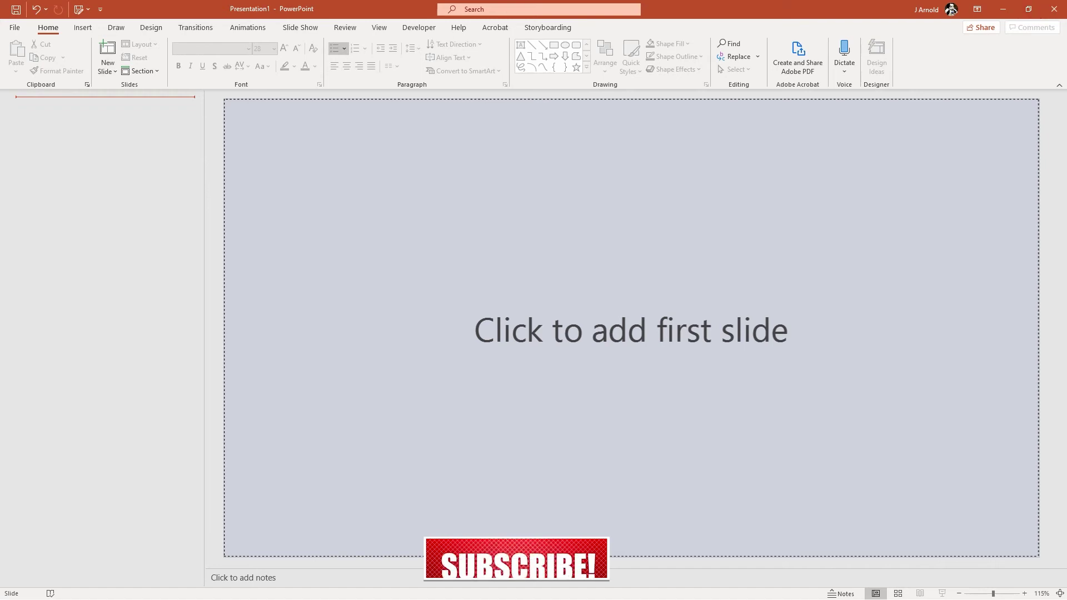
mouse_move(114, 21)
left_mouse_down()
mouse_move(83, 81)
mouse_move(133, 76)
mouse_move(111, 25)
left_mouse_up()
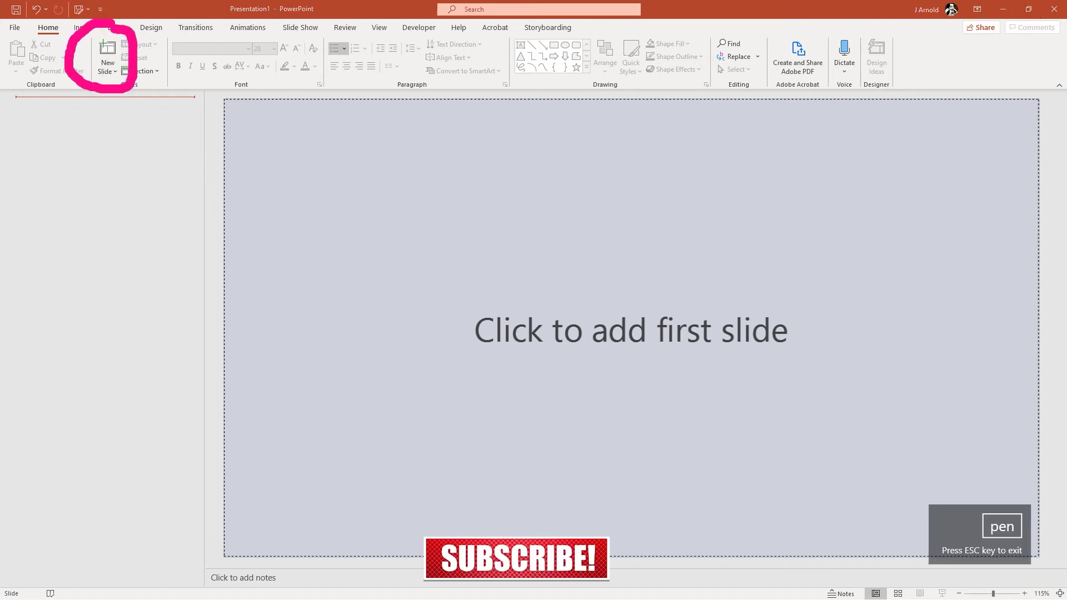
key("Escape")
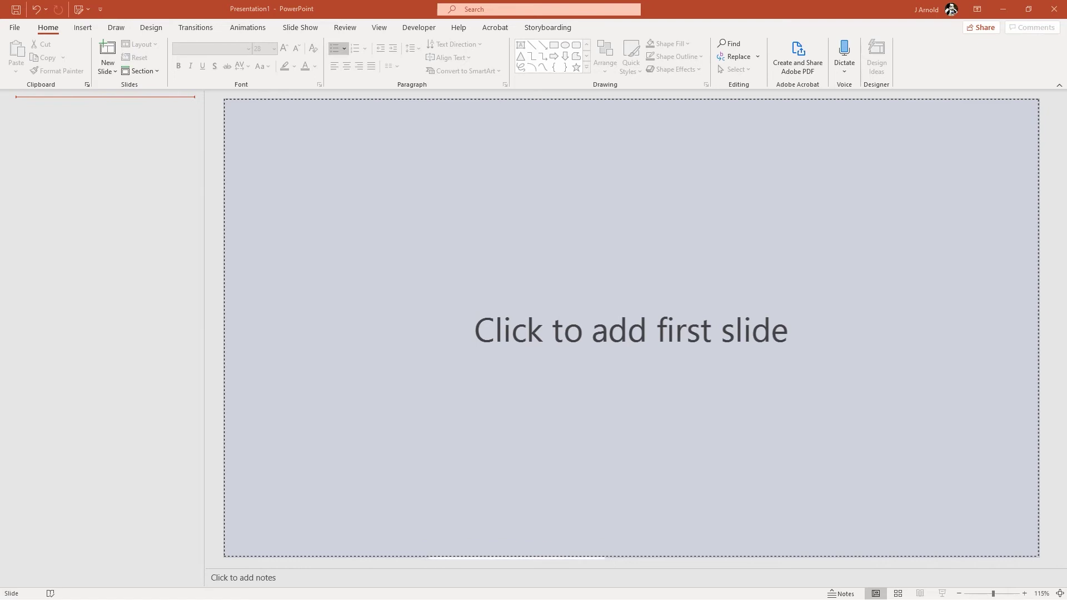
Insert slides from the doc text file using New Slide > Slides from Outline.
left_click(107, 70)
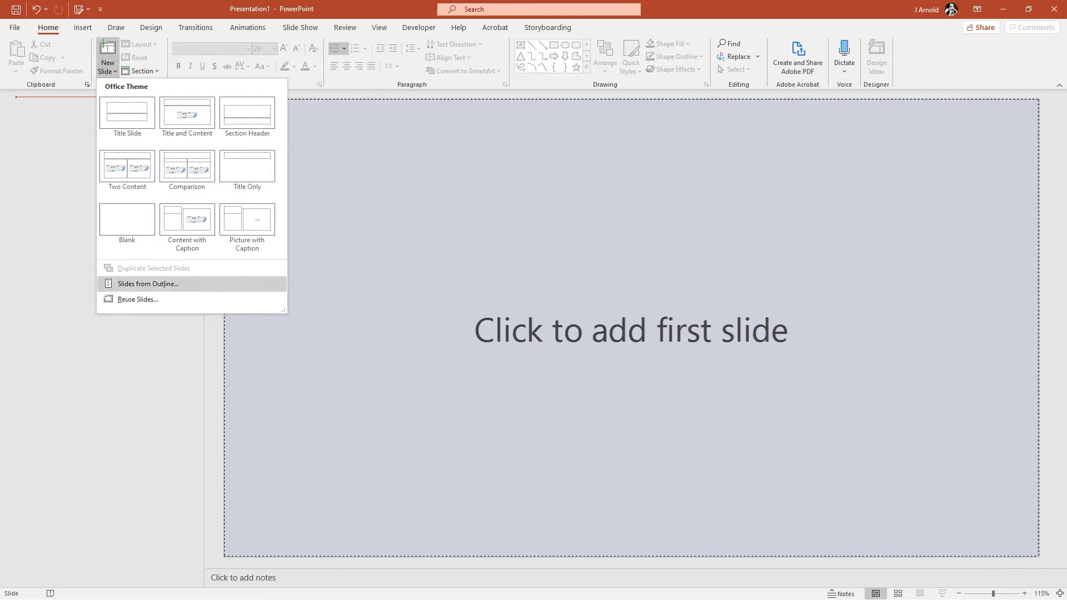
left_click(187, 283)
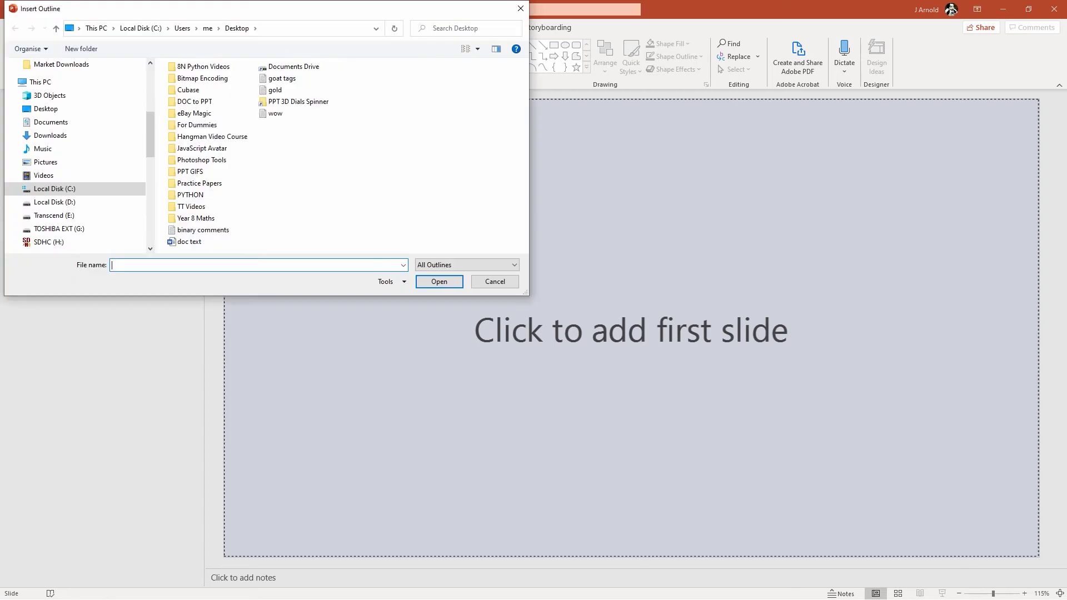
double_click(189, 241)
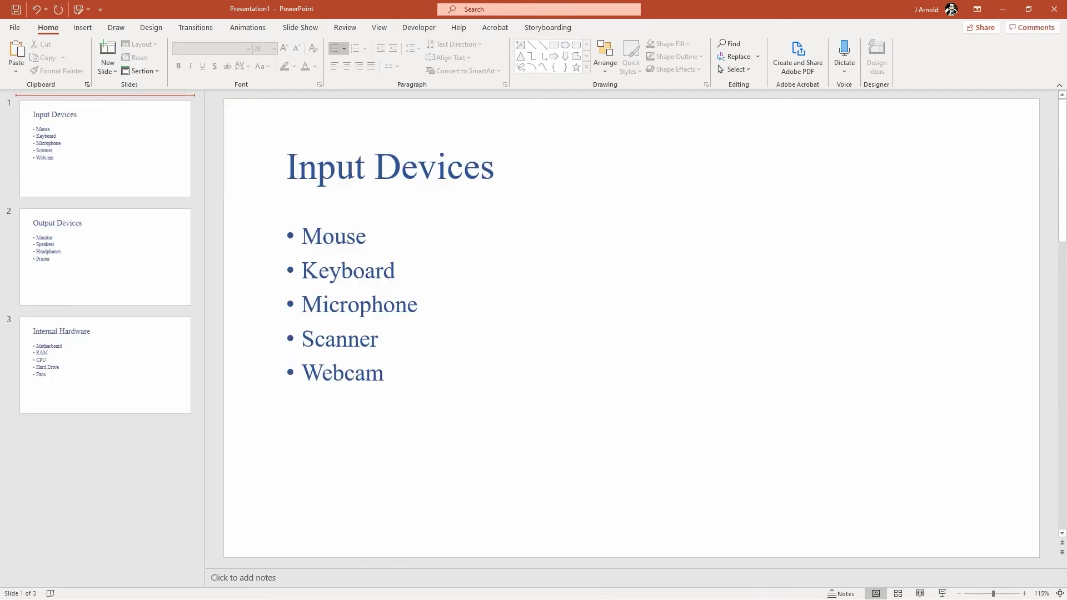
Check the Input Devices title and bullets, and preview the Output Devices and Internal Hardware slides.
left_click(120, 150)
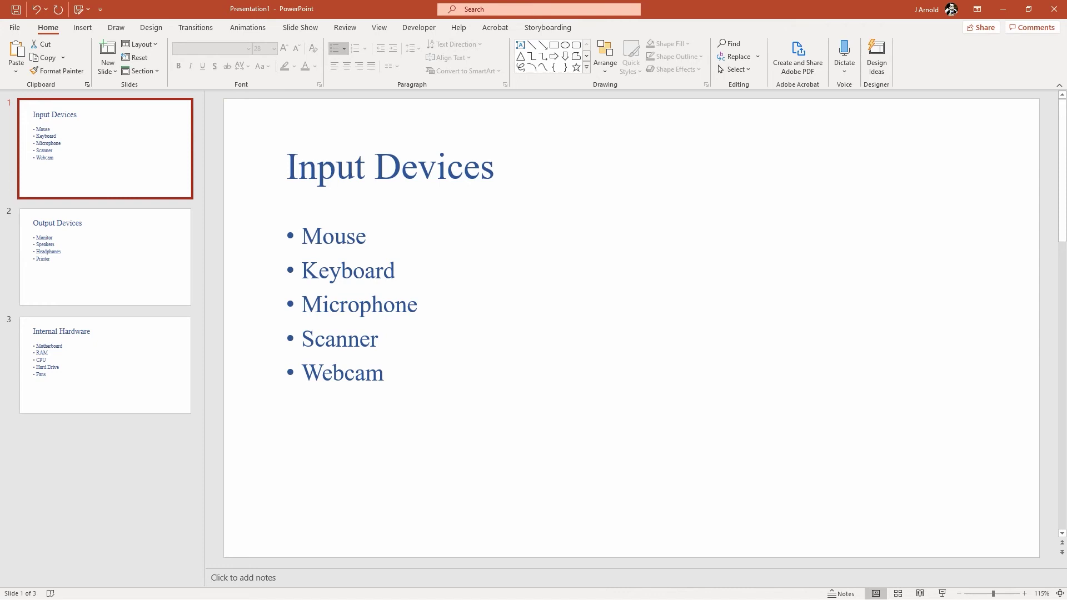
left_click(337, 166)
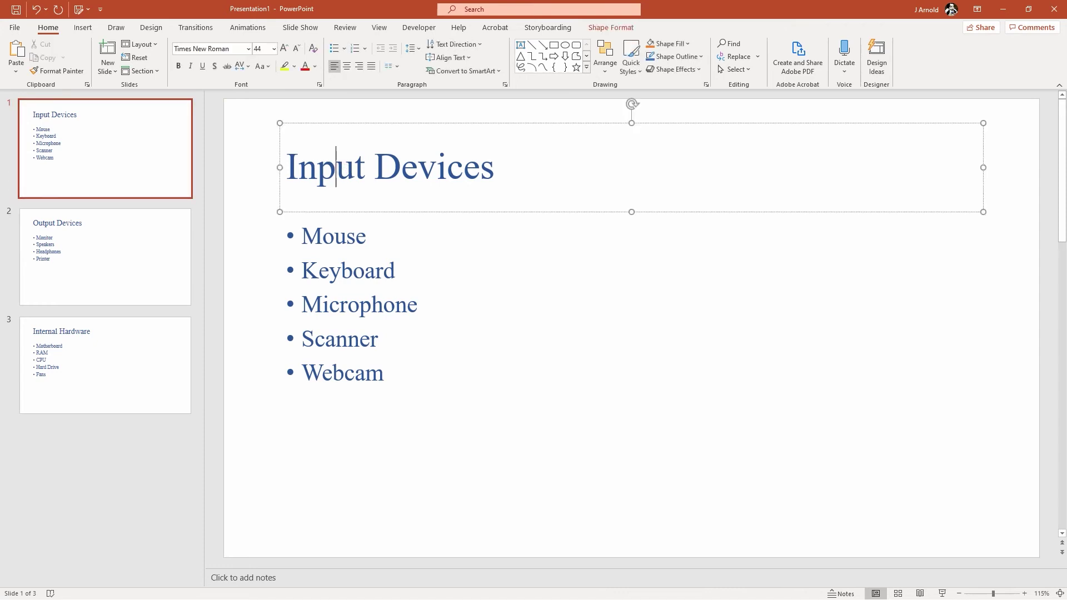
left_click(126, 248)
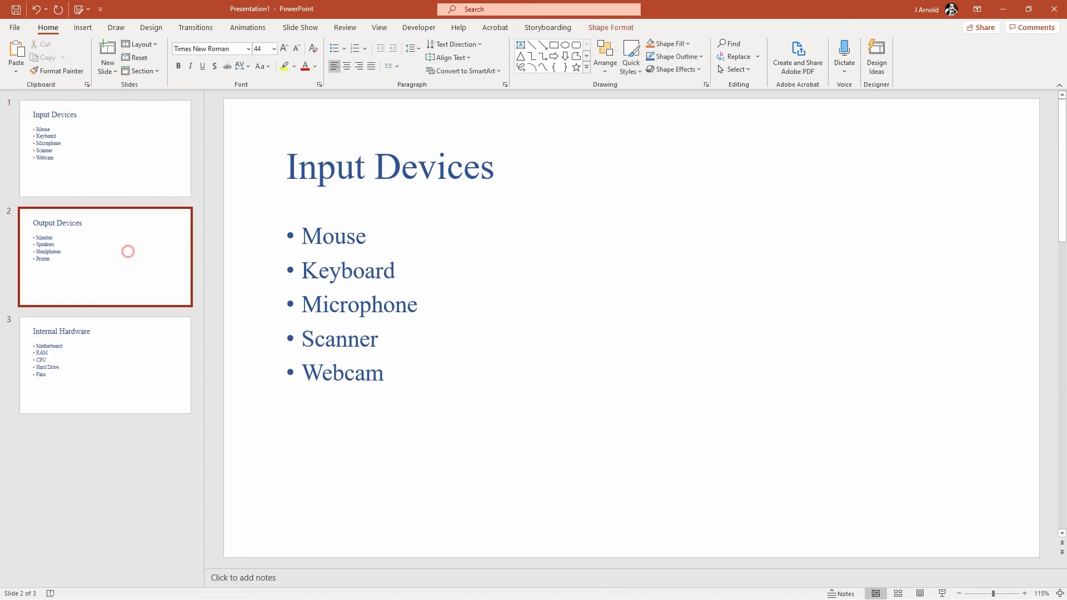
left_click(131, 345)
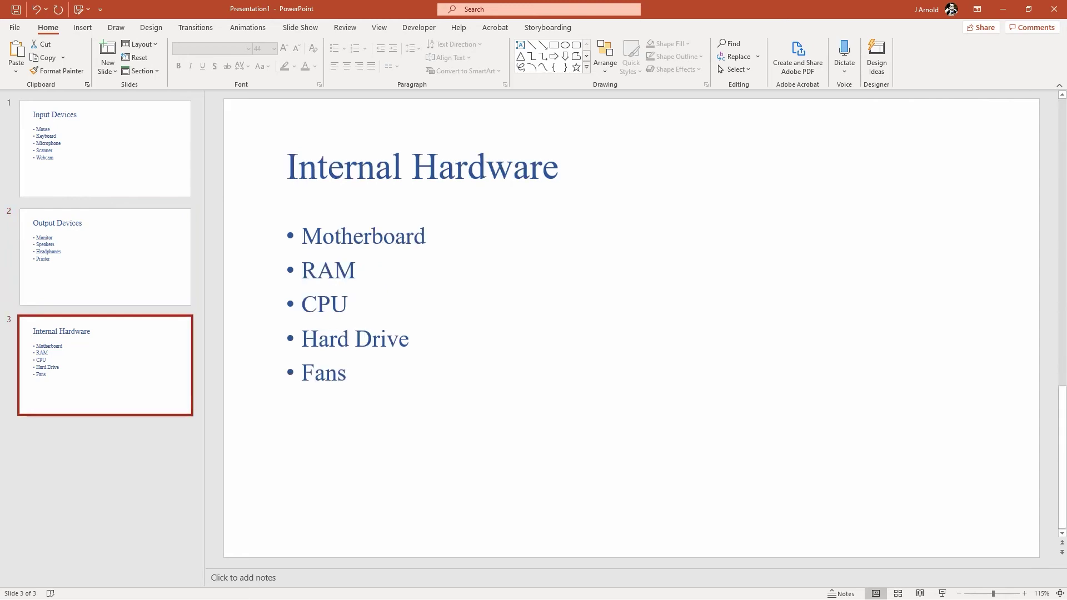
left_click(131, 167)
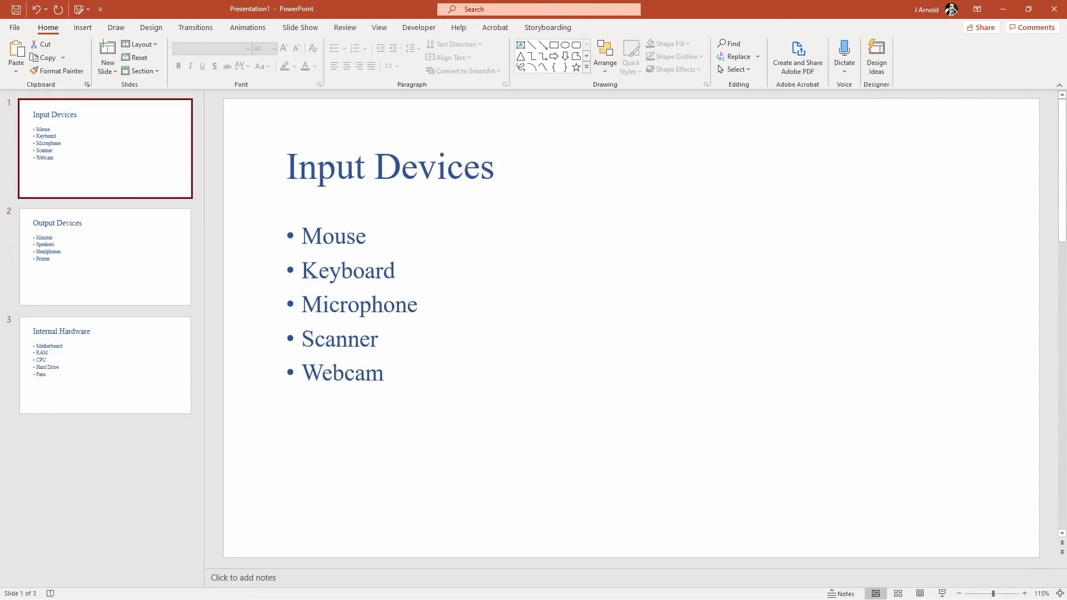
left_click(302, 236)
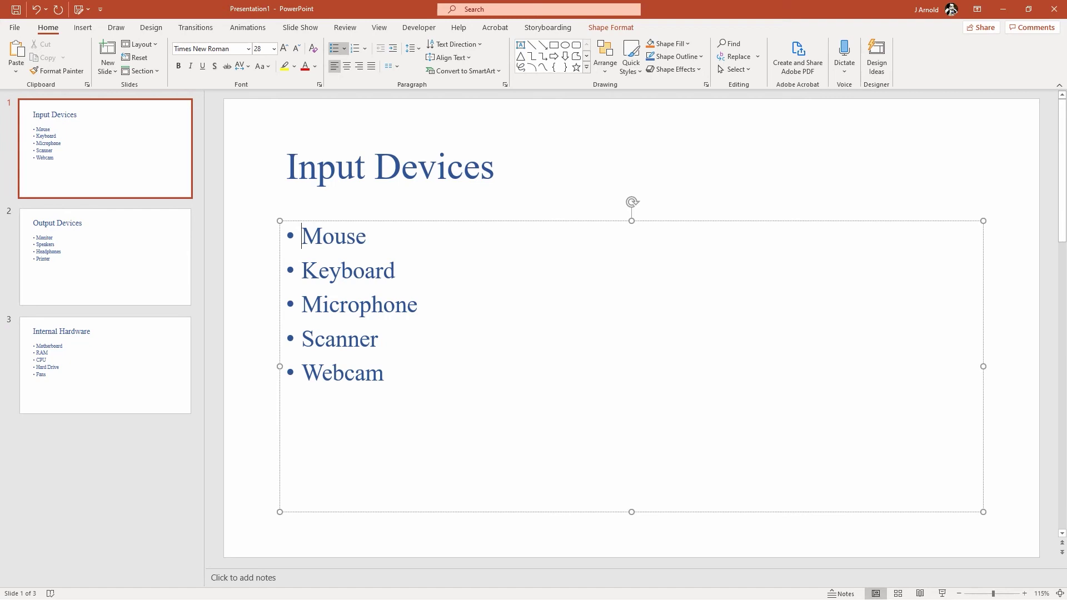
Cycle through all three slides again, ending on Input Devices, and show the View options.
left_click(131, 255)
left_click(131, 364)
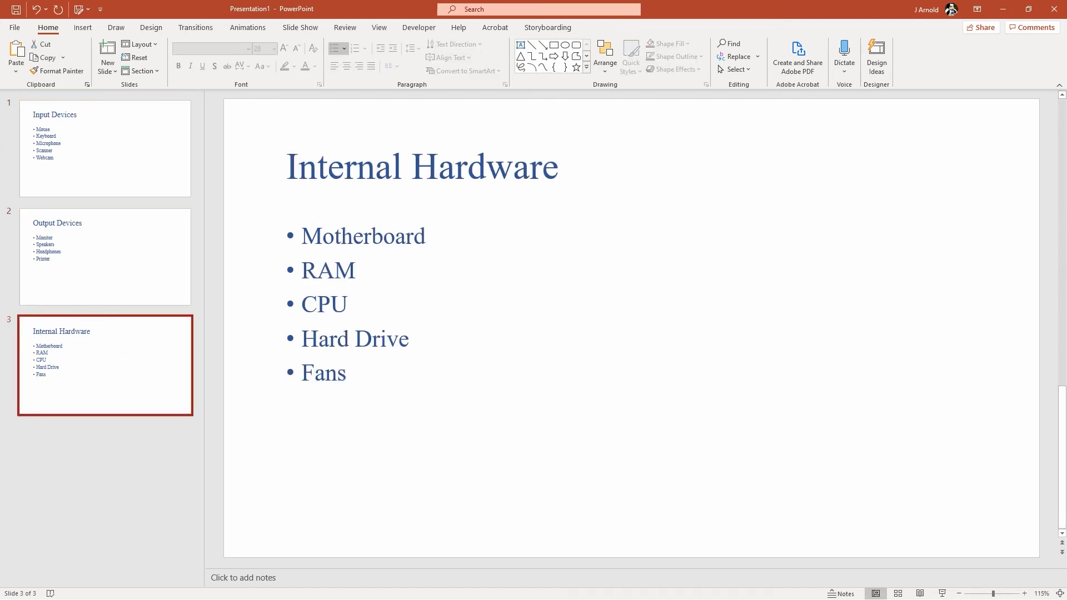
left_click(133, 282)
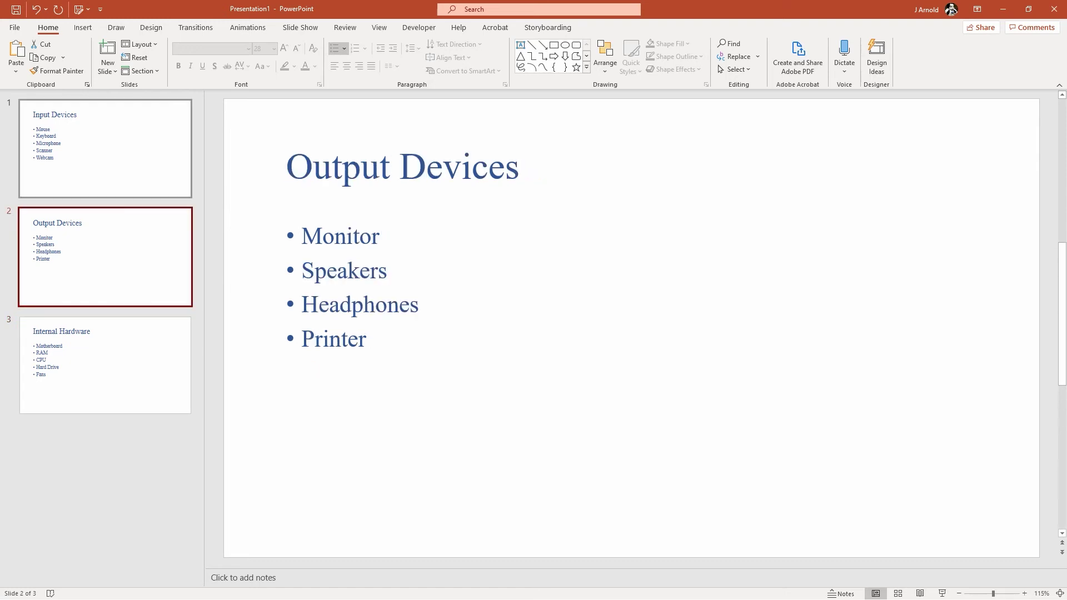
left_click(119, 166)
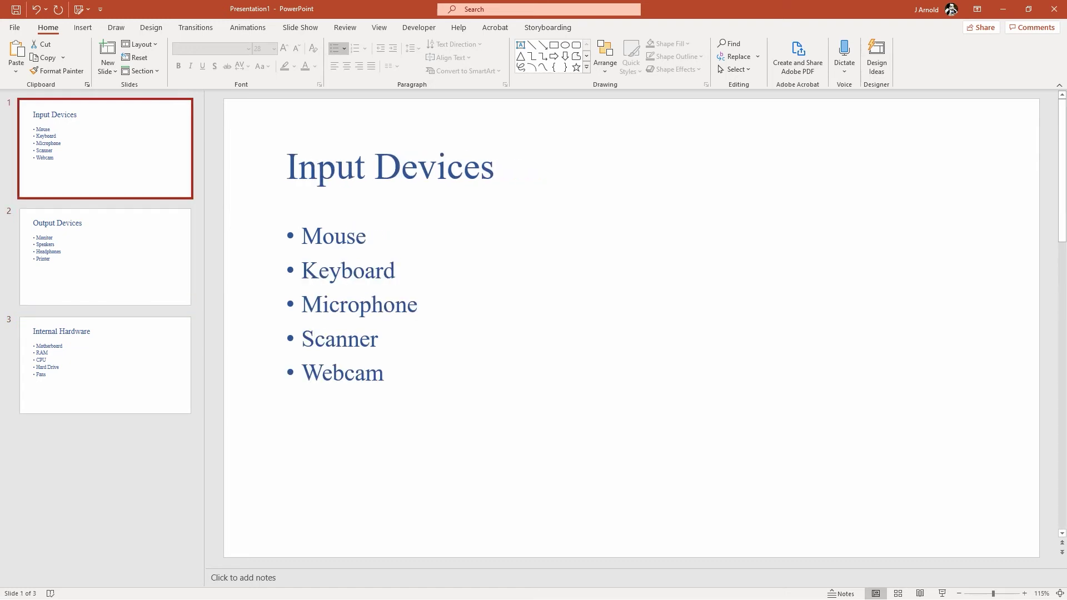
left_click(122, 171)
left_click(121, 249)
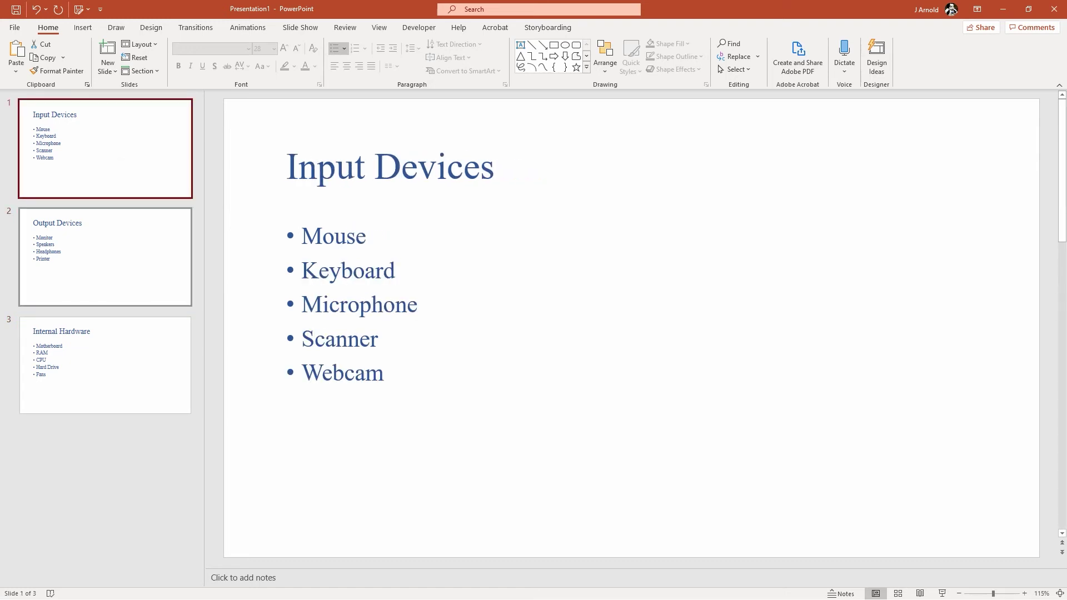
left_click(105, 355)
left_click(115, 150)
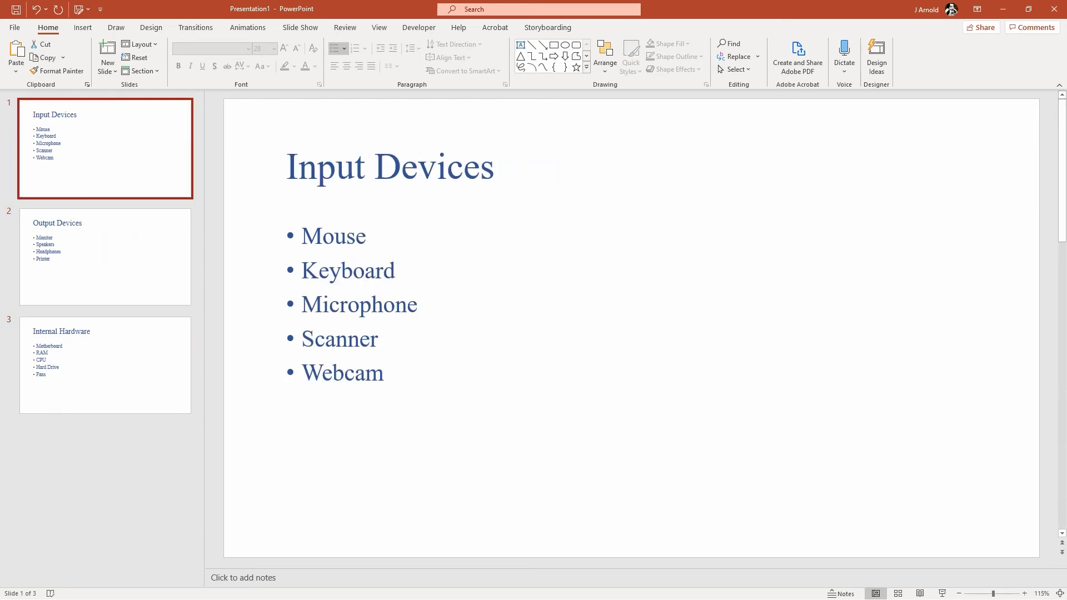
left_click(379, 27)
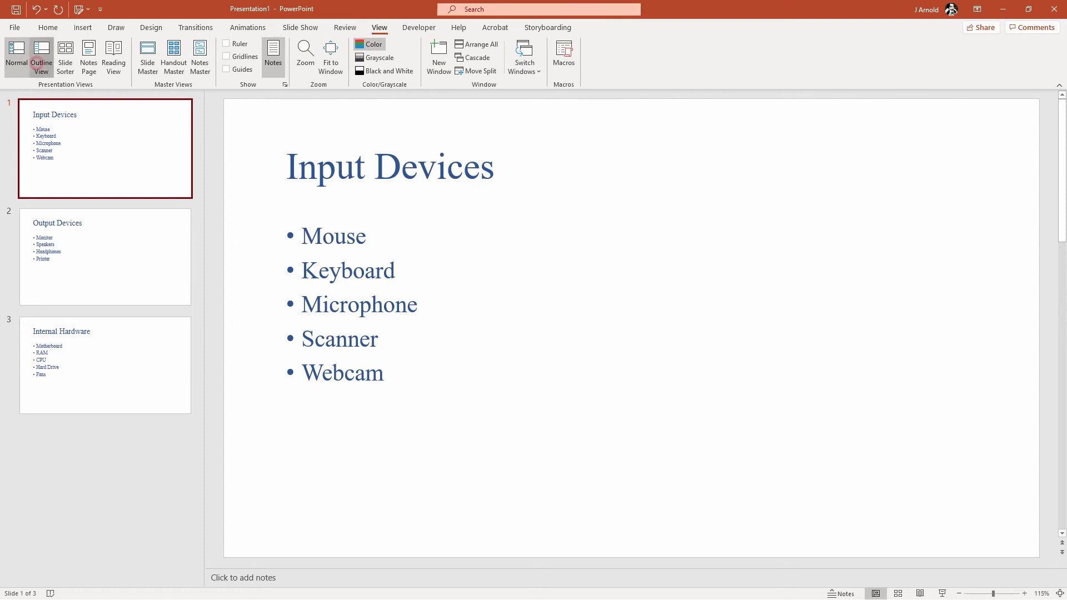
Switch the presentation to Outline View and place the cursor after Microphone.
left_click(41, 56)
left_click(165, 131)
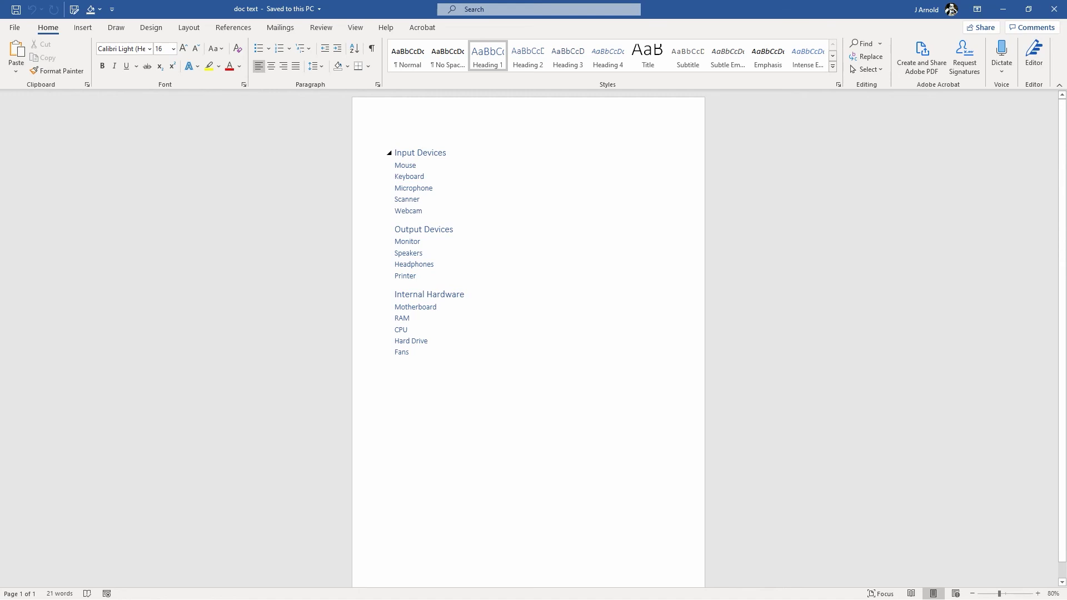
Point out the Heading 1 and Heading 2 styles used in the doc text outline.
key("ctrl+2")
left_click_drag(489, 79, 489, 146)
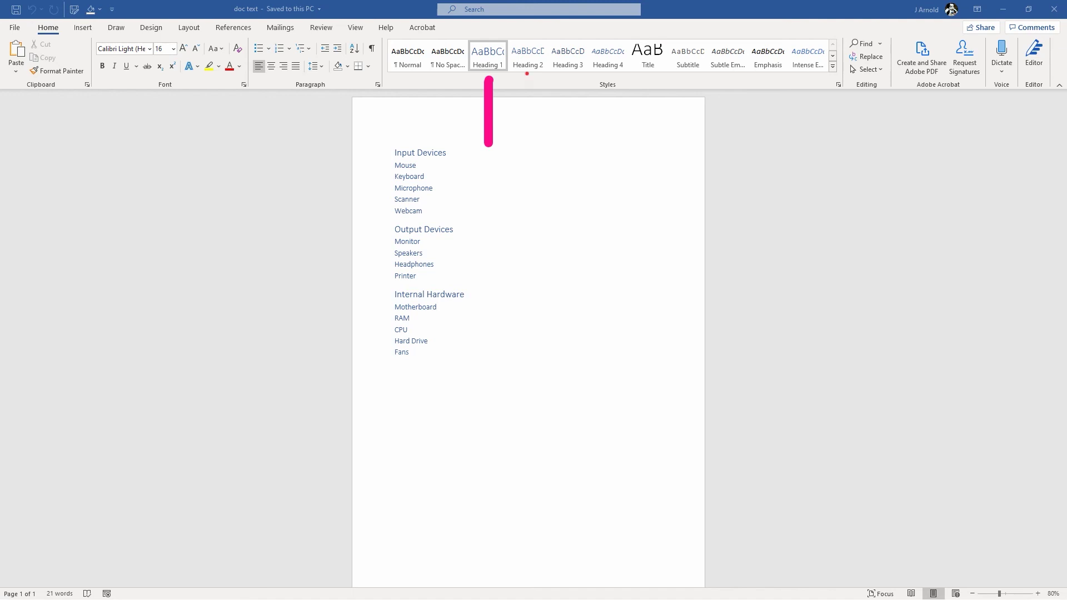
left_click_drag(527, 74, 526, 129)
key("Escape")
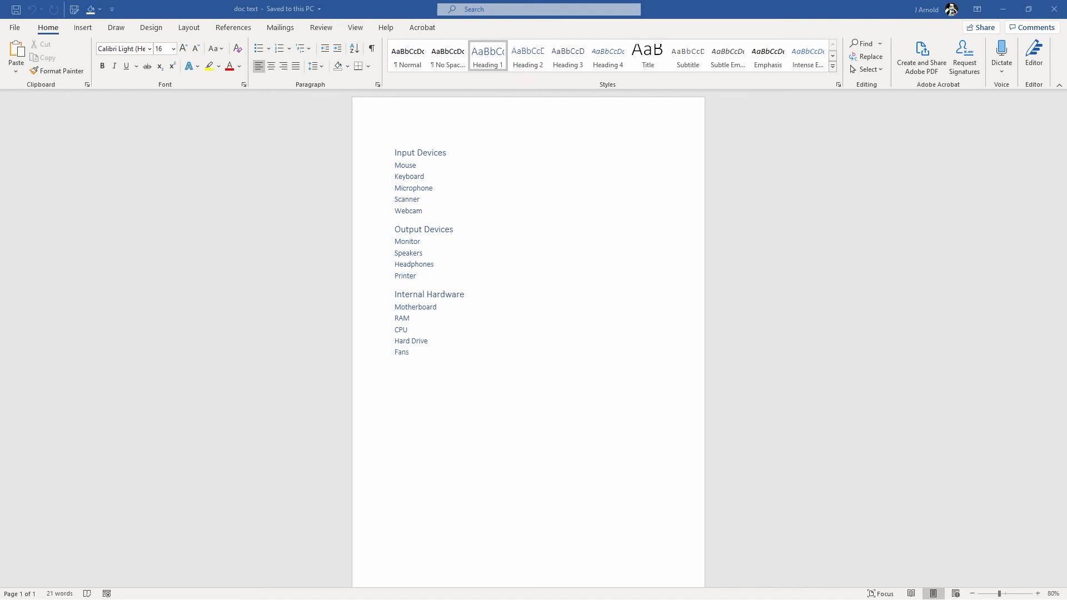
Minimise Word, return PowerPoint to Normal view, and click into the Input Devices slide.
left_click(1003, 9)
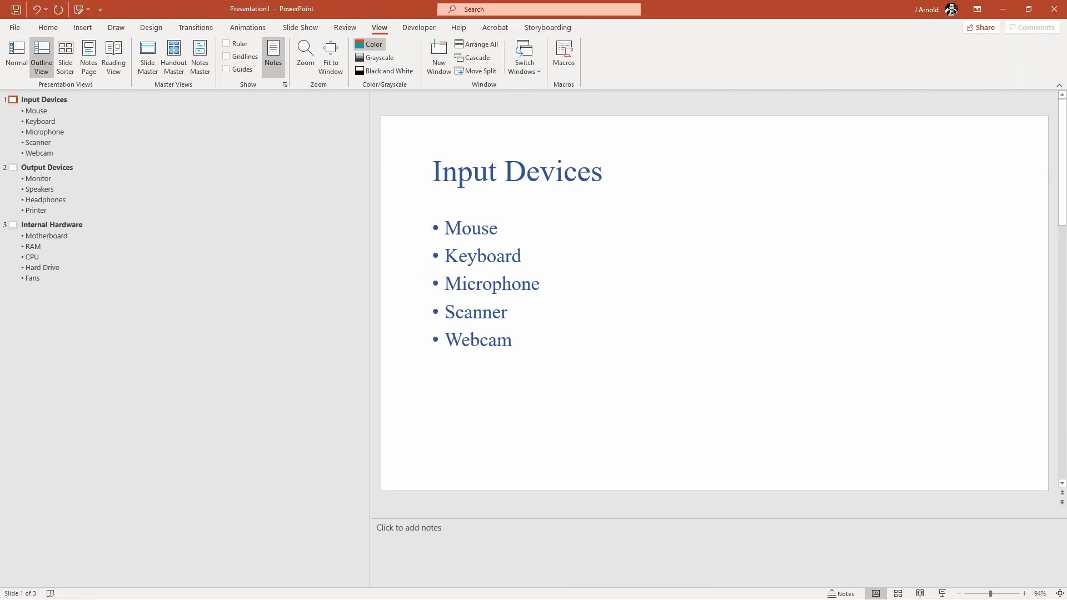
left_click(16, 55)
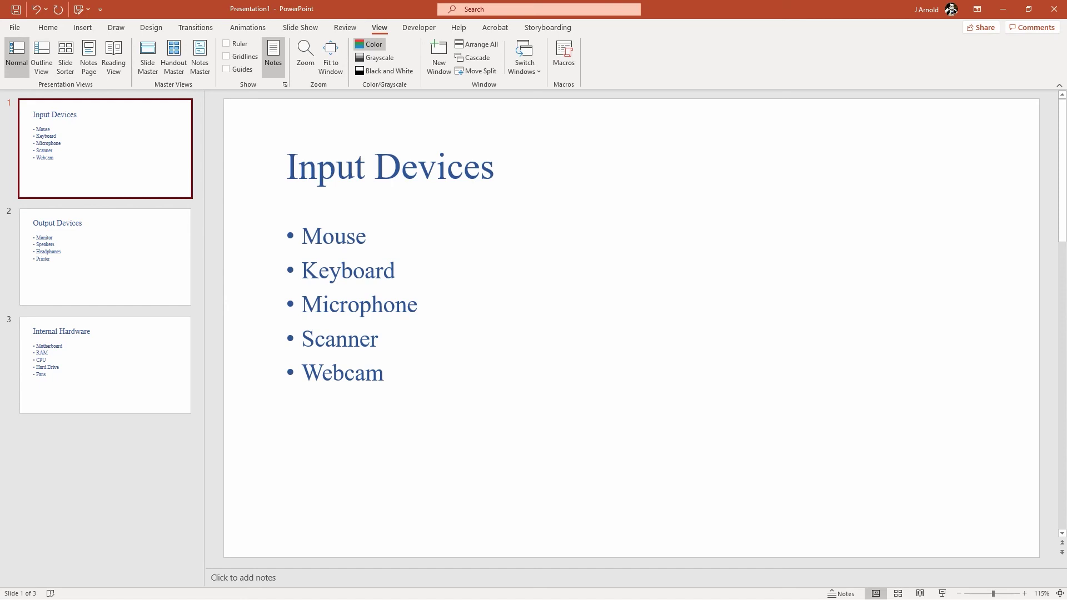
left_click(446, 366)
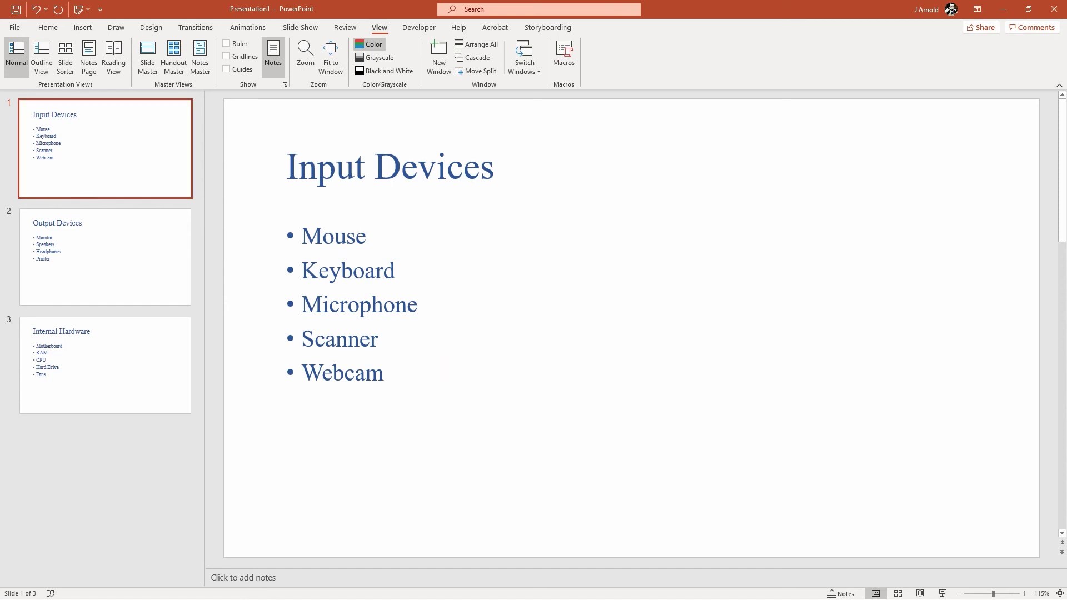